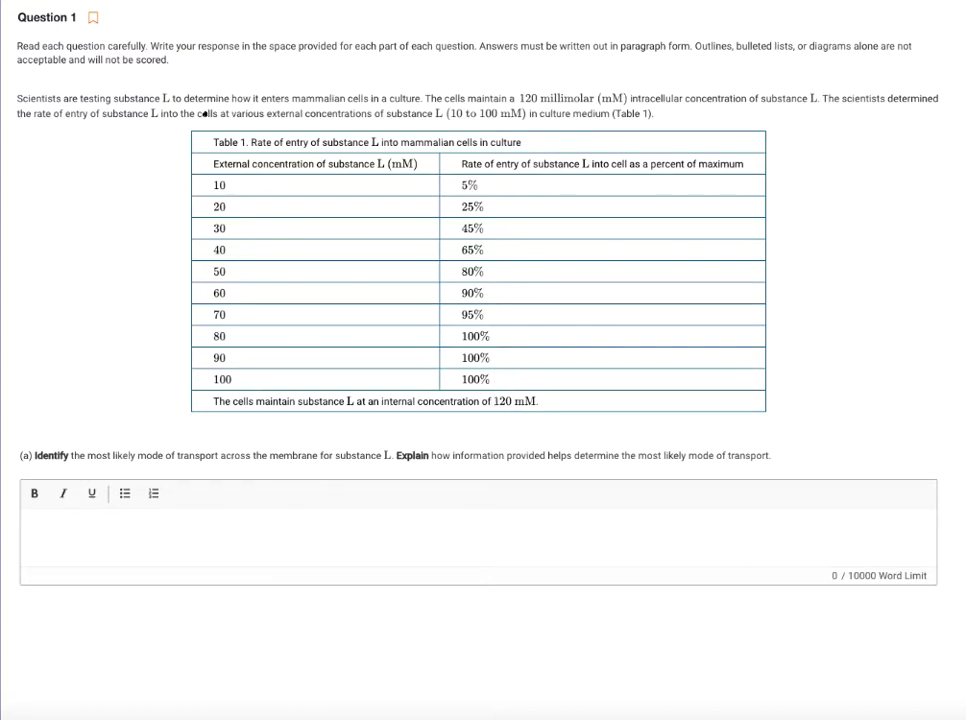
- Add a part (a) text answer: 'active transport - solute being moved against its concentrationd gradient'
click(98, 530)
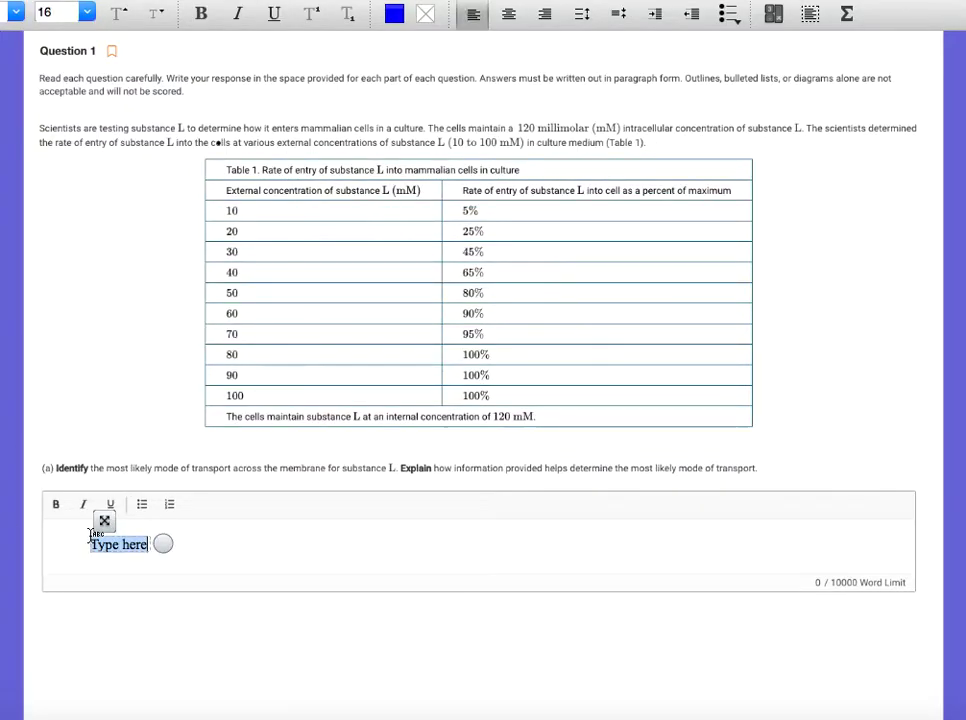
drag(77, 505, 71, 510)
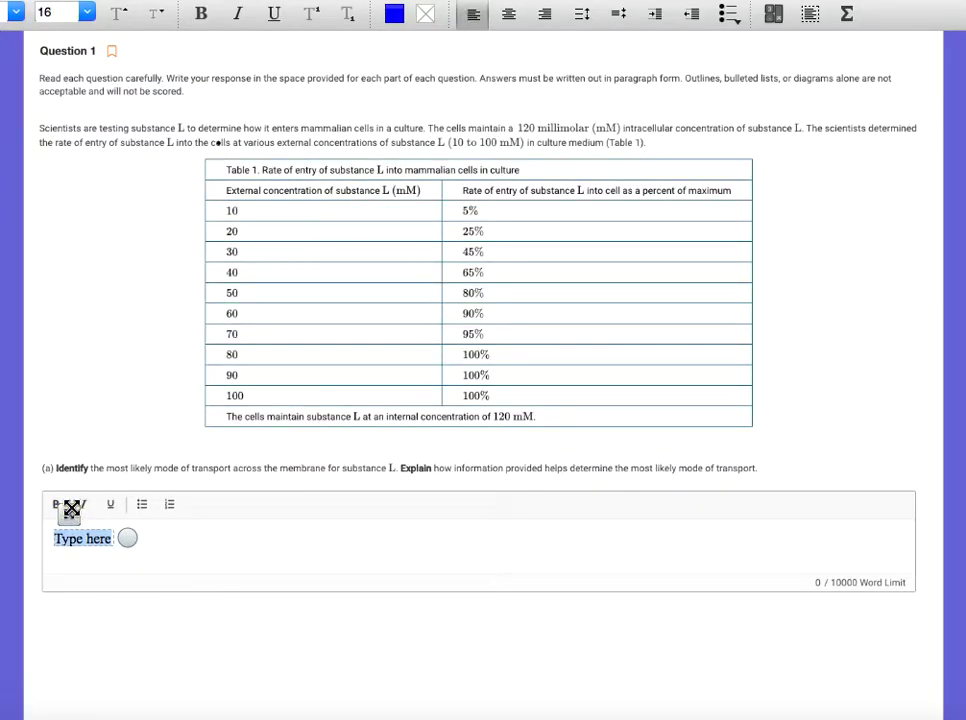
text(active tr)
text(anspo)
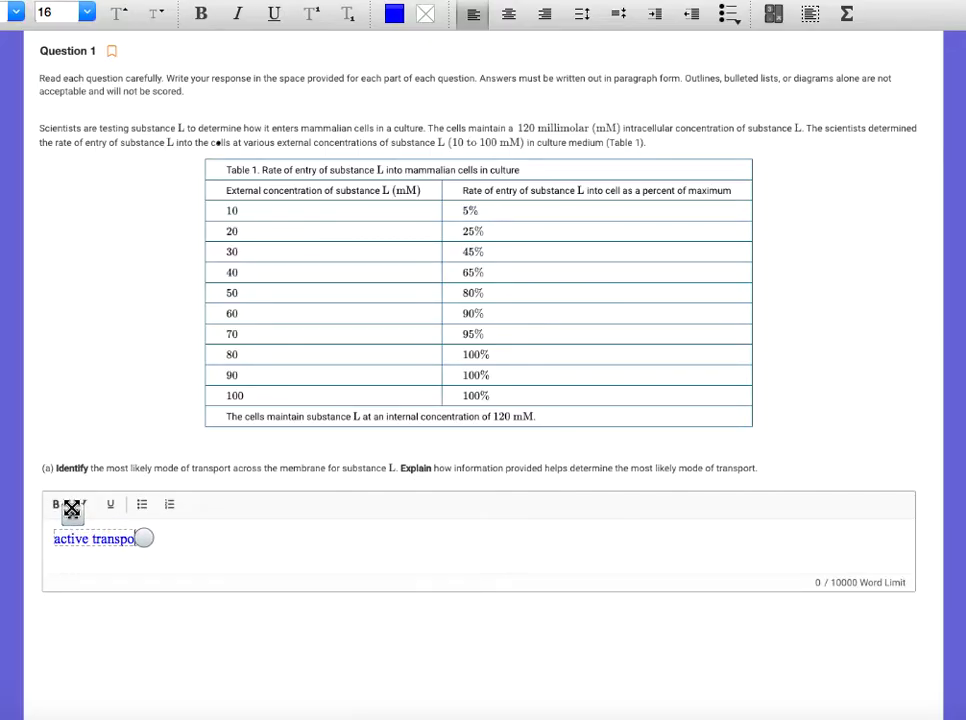
text(rt - )
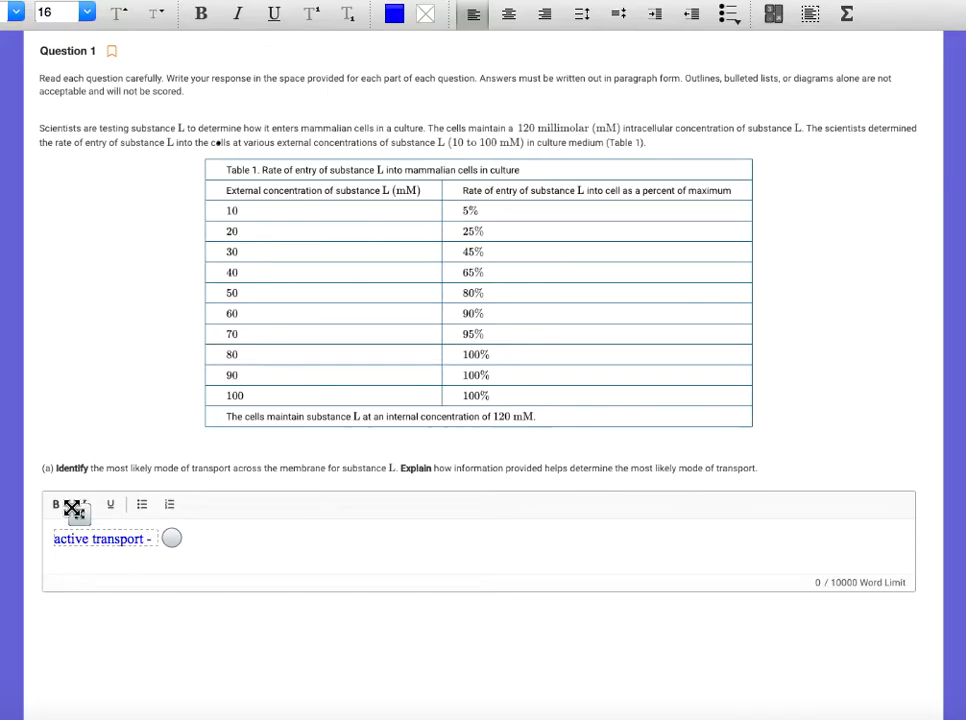
text(solute )
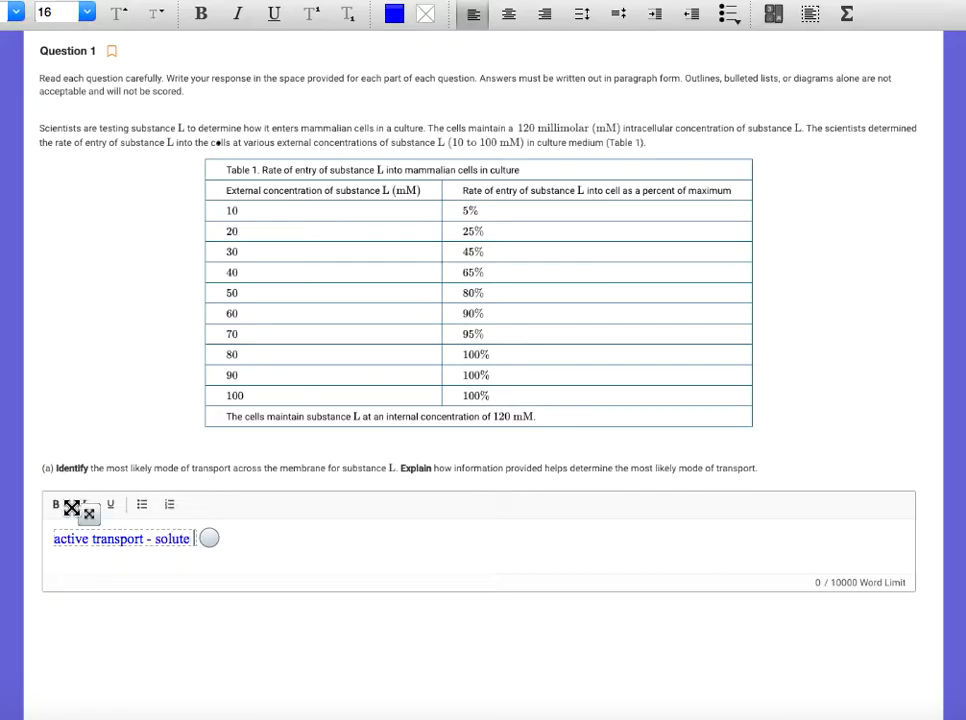
text(being mov)
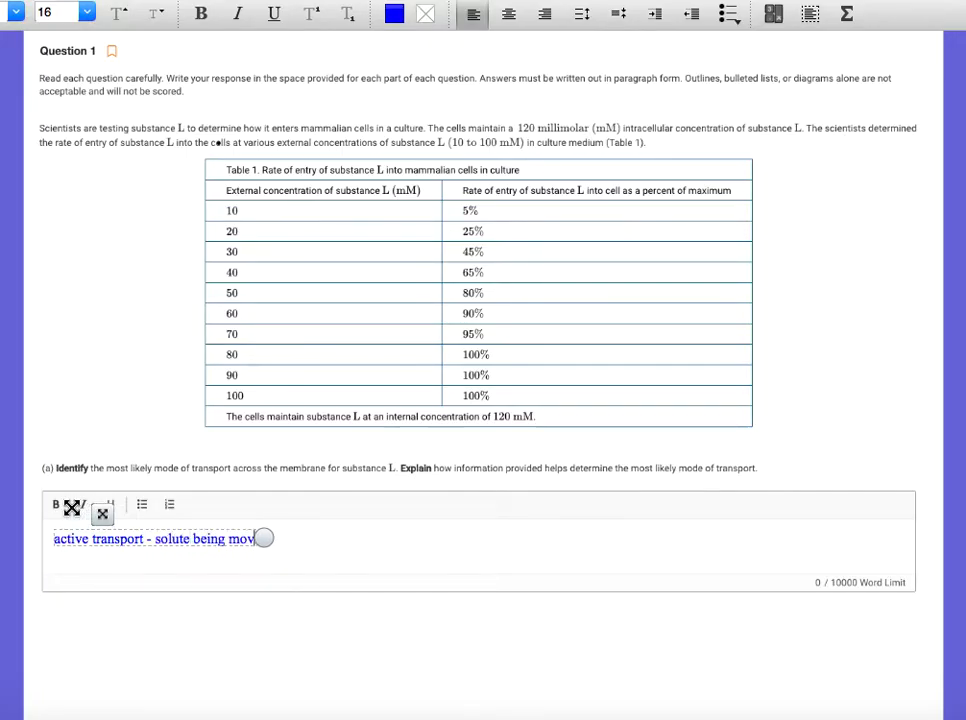
text(ed against i)
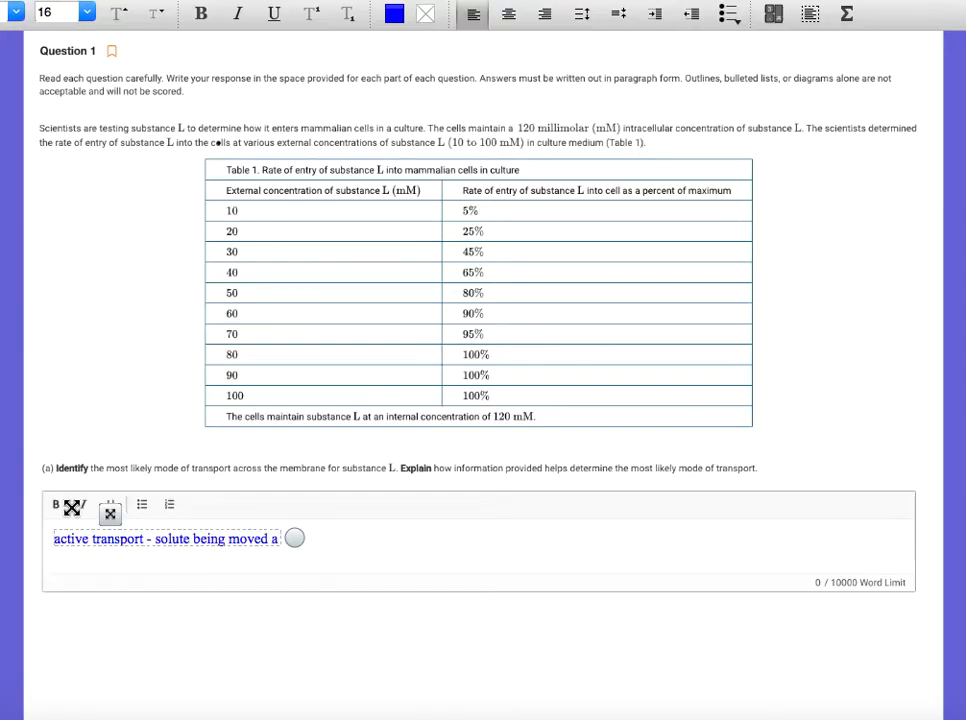
text(ts)
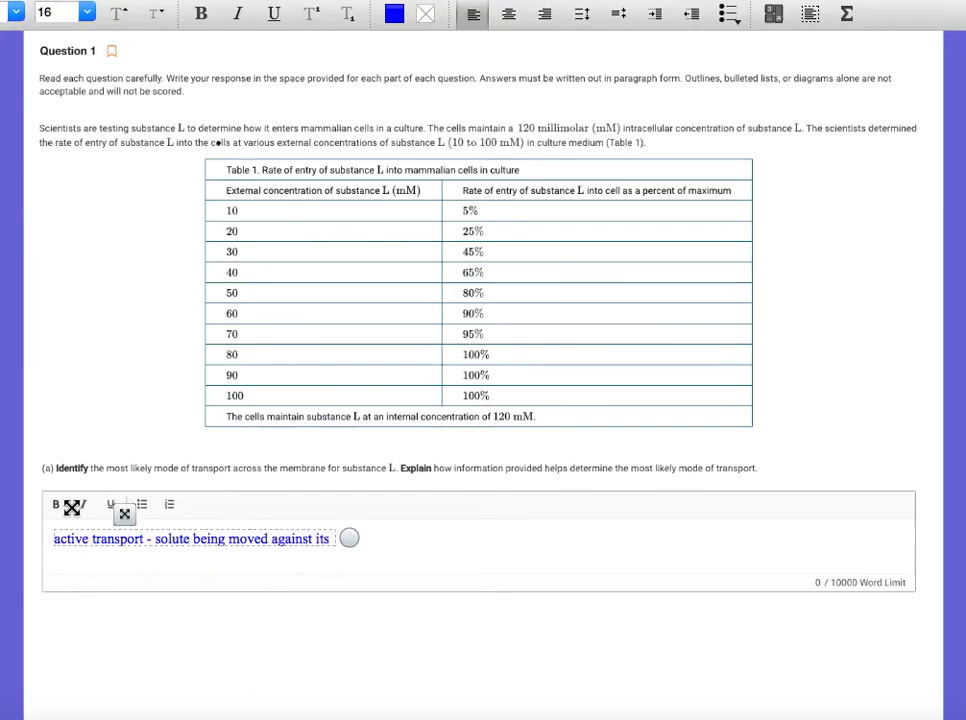
text( concentra)
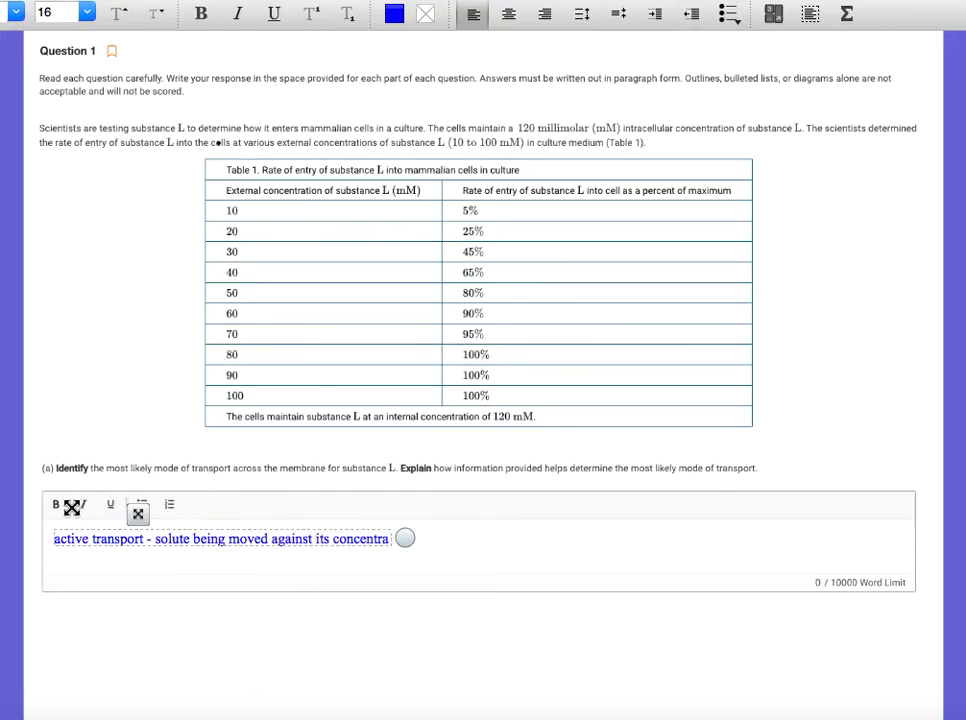
text(tiond gra)
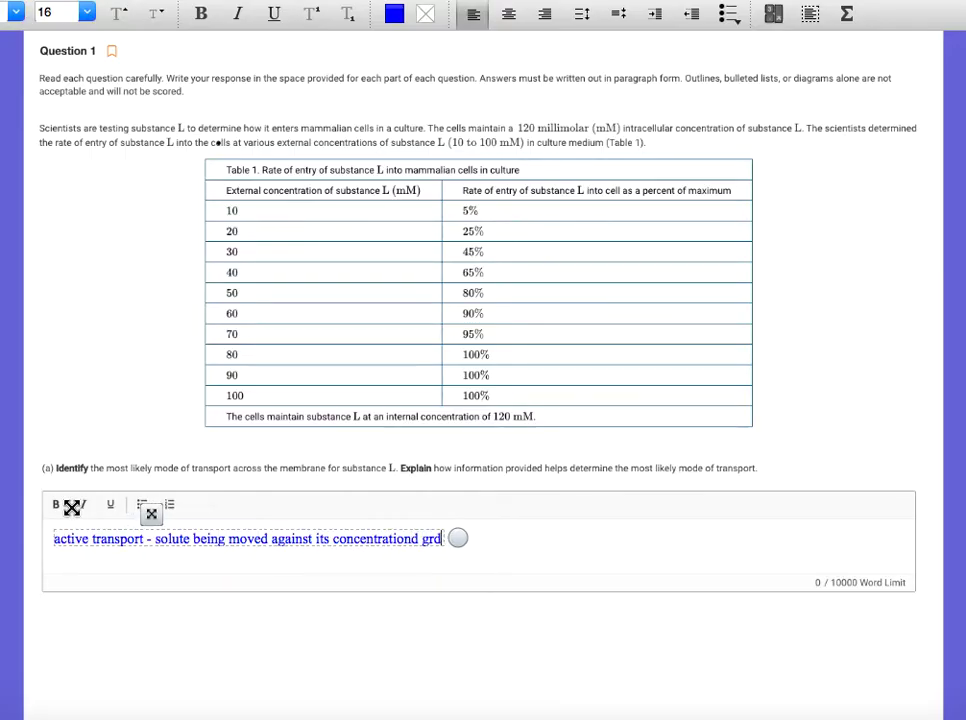
text(dient)
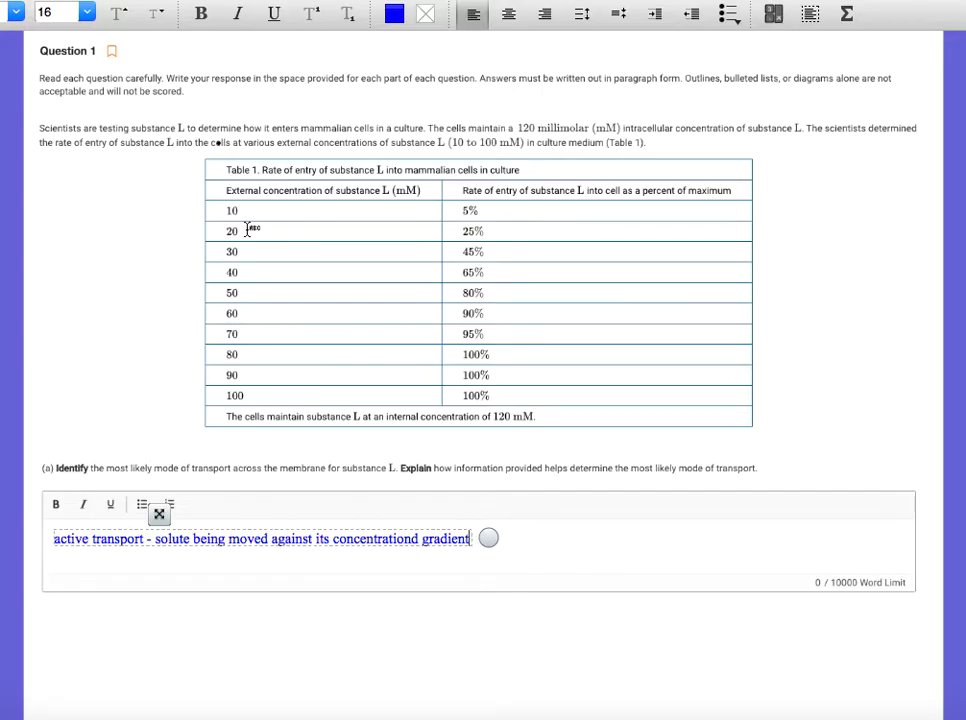
- On a new line, add 'in table 1, internal concentration is always greater than external'
key(Return)
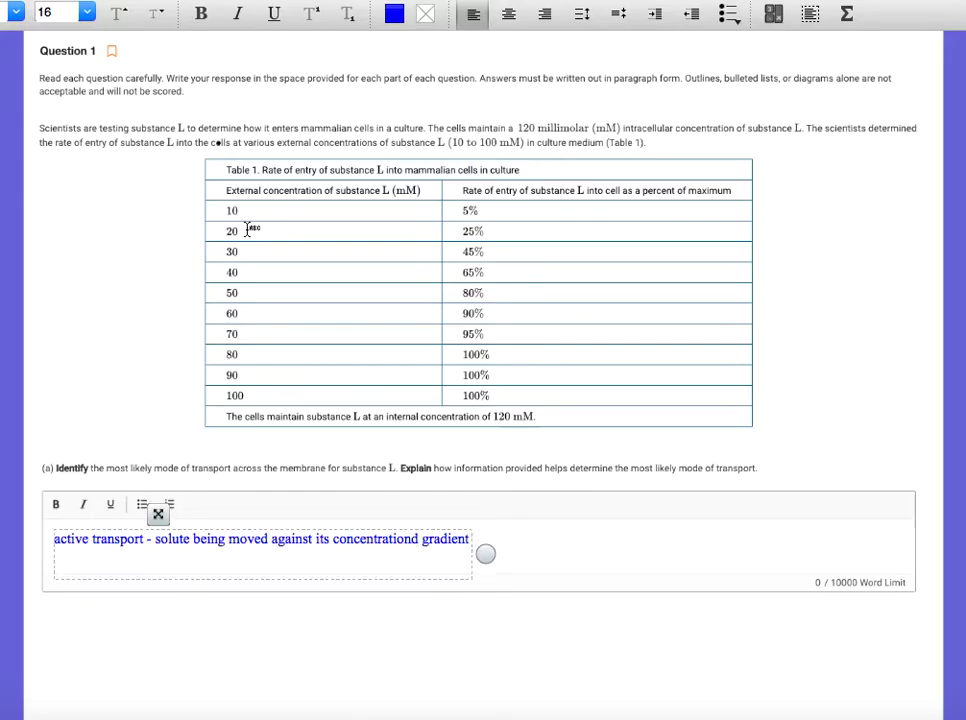
text(in tab)
text(le 1, internal )
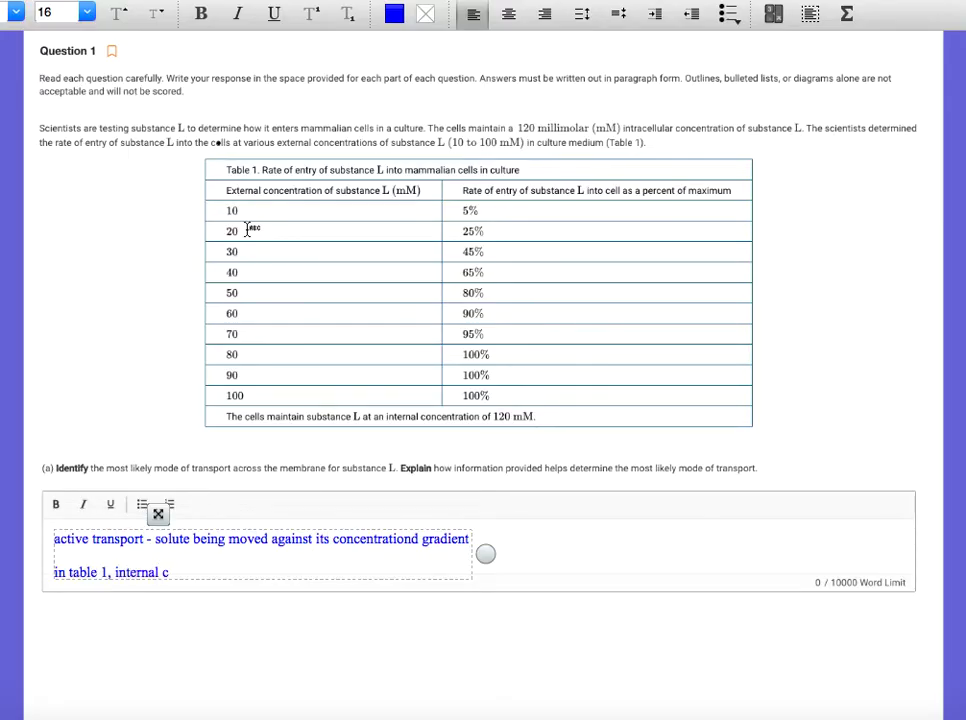
text(concentration)
text( is al)
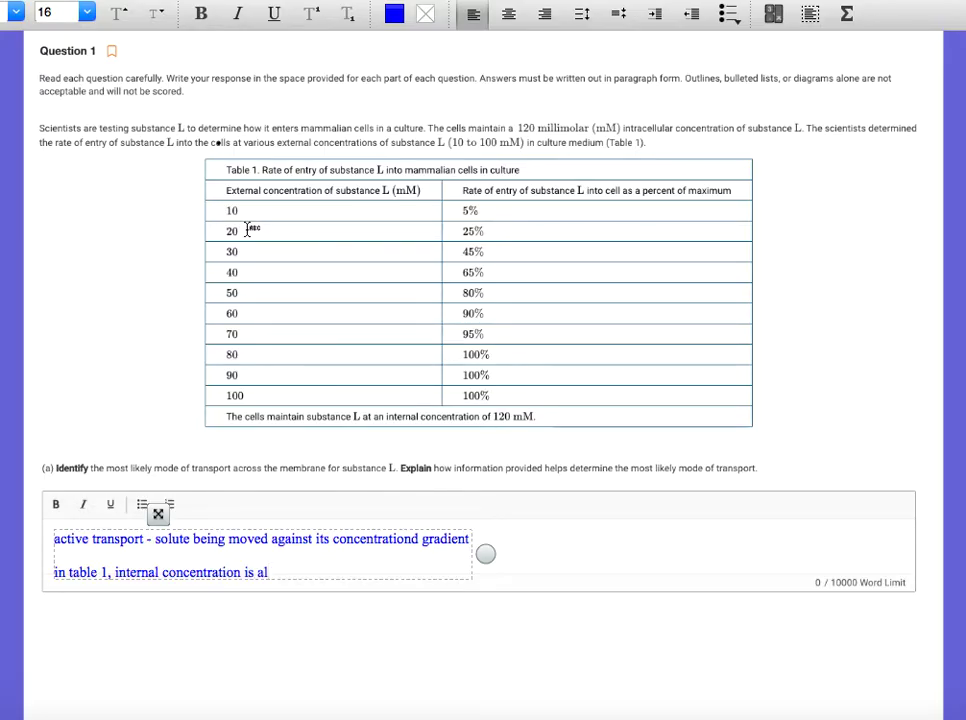
text(ways)
text( greate)
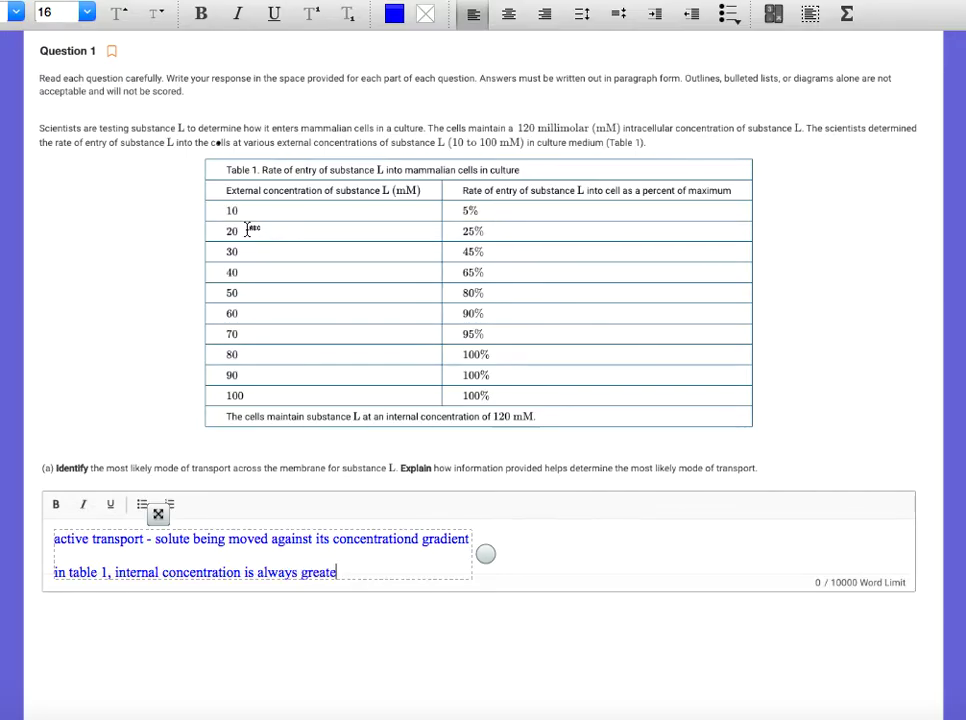
text(r than external)
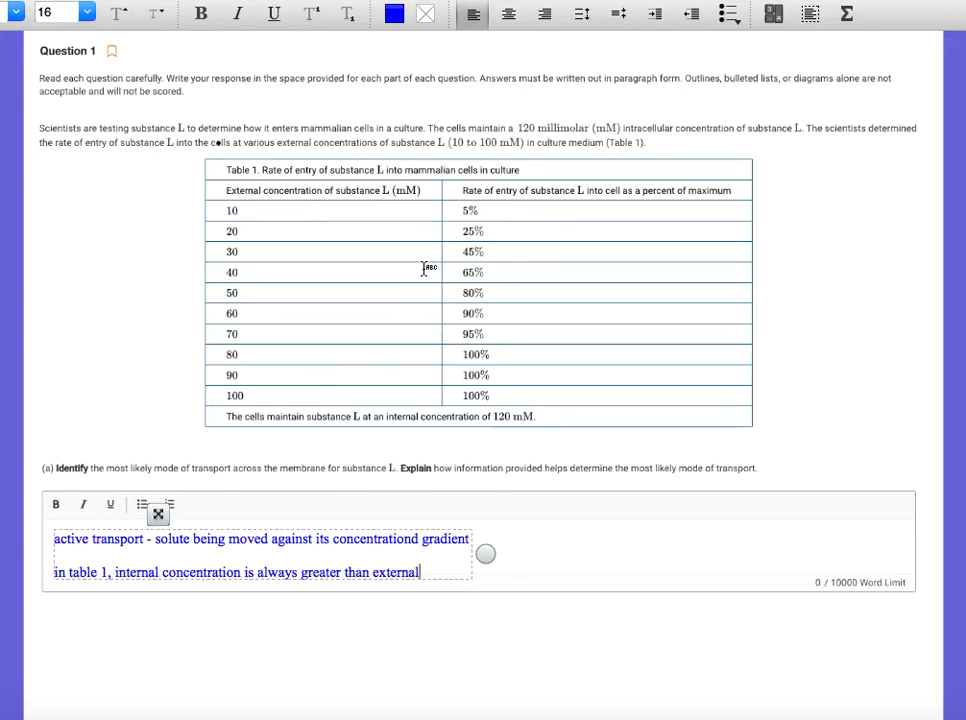
- Deselect the part (a) answer and scroll down to the part (b) graph axes
click(737, 646)
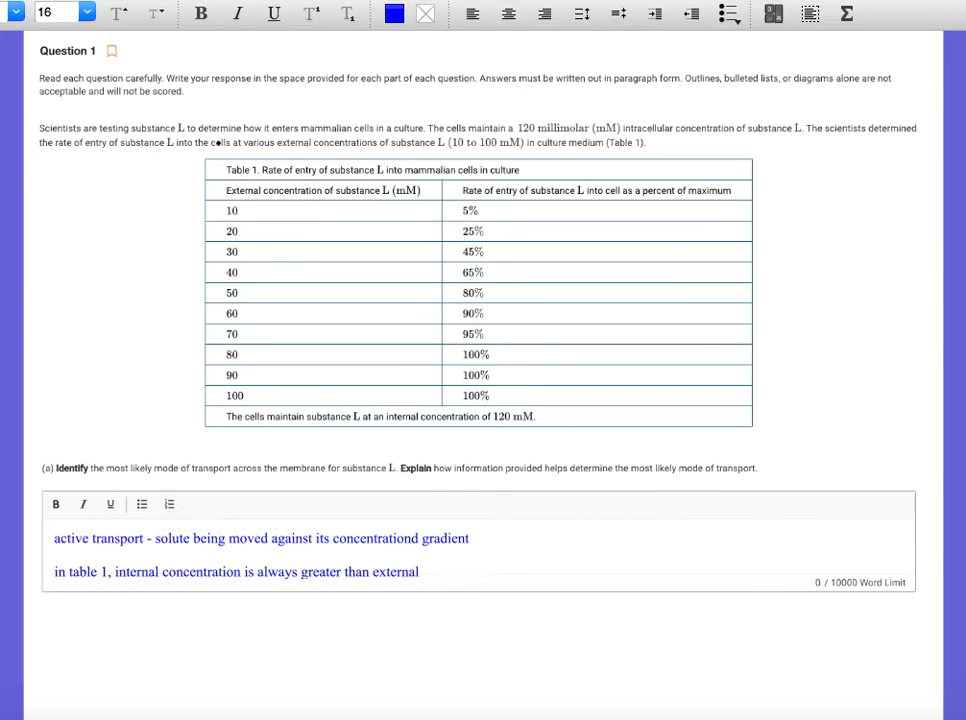
scroll(483, 360, down, 10)
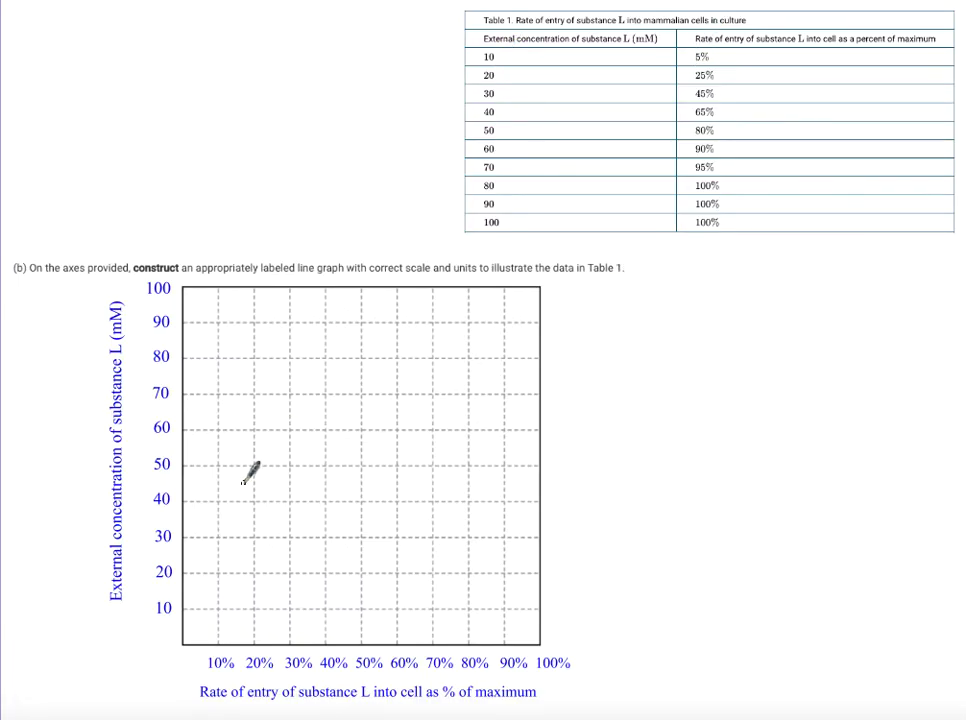
- Plot the first point at 10 mM and 5% entry rate on the part (b) graph
click(201, 608)
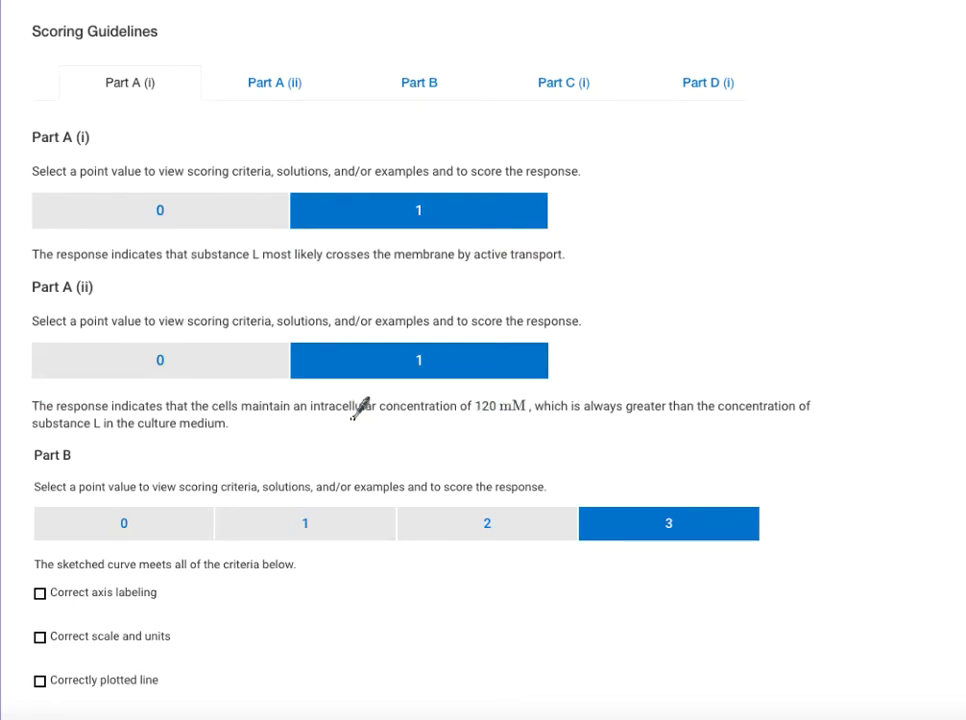
- Underline '120 mM' and 'always greater' in Part A (ii), then check the three Part B criteria
drag(475, 413, 525, 412)
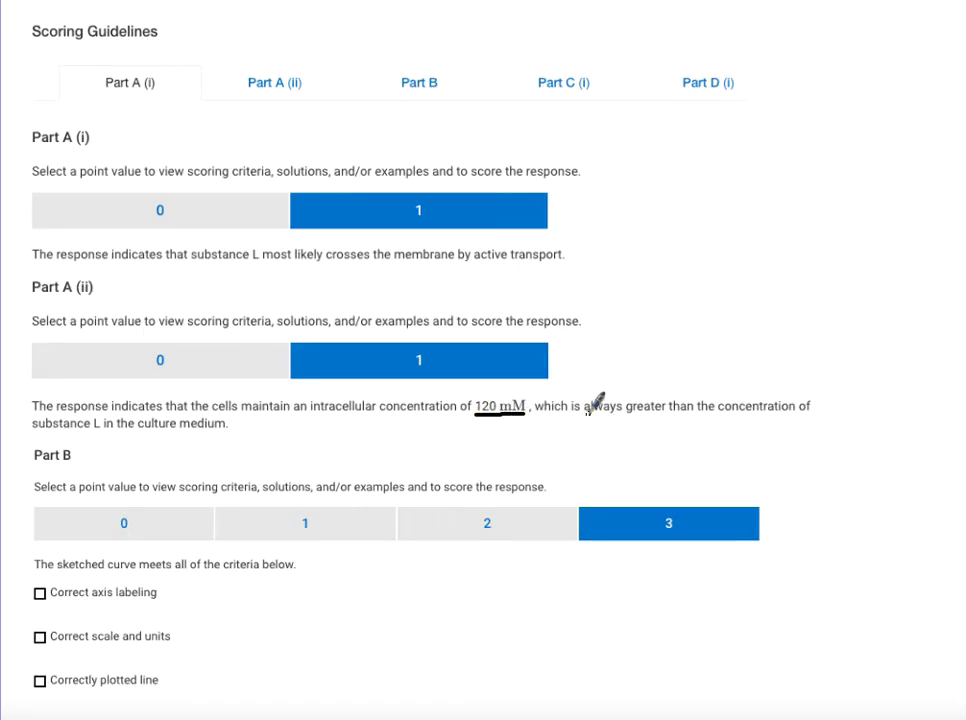
drag(586, 413, 667, 413)
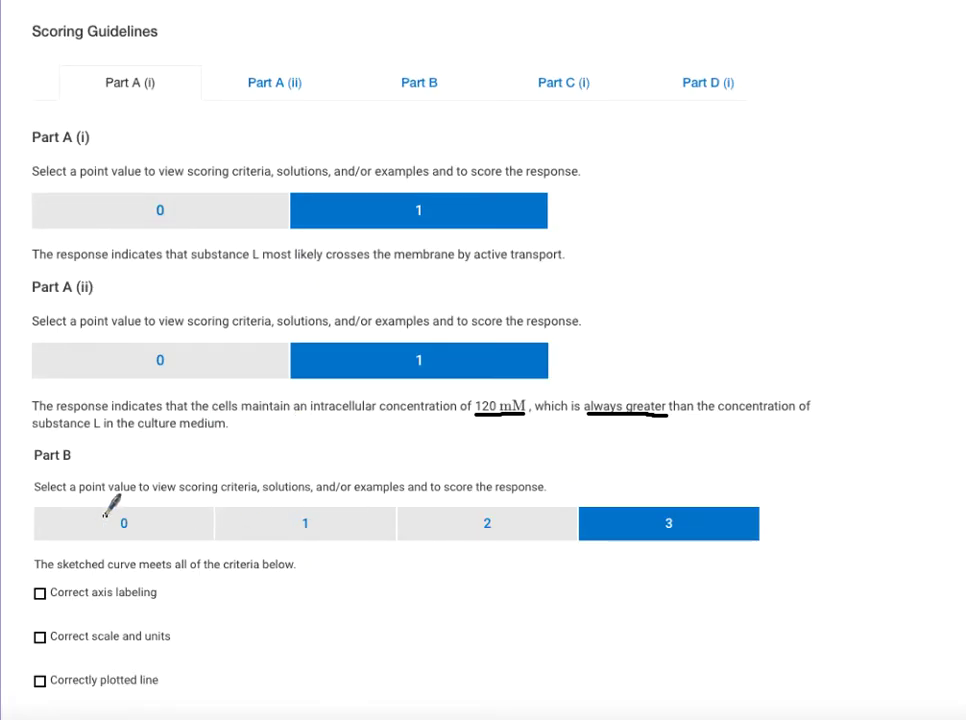
click(40, 592)
click(40, 636)
drag(36, 637, 66, 617)
click(40, 680)
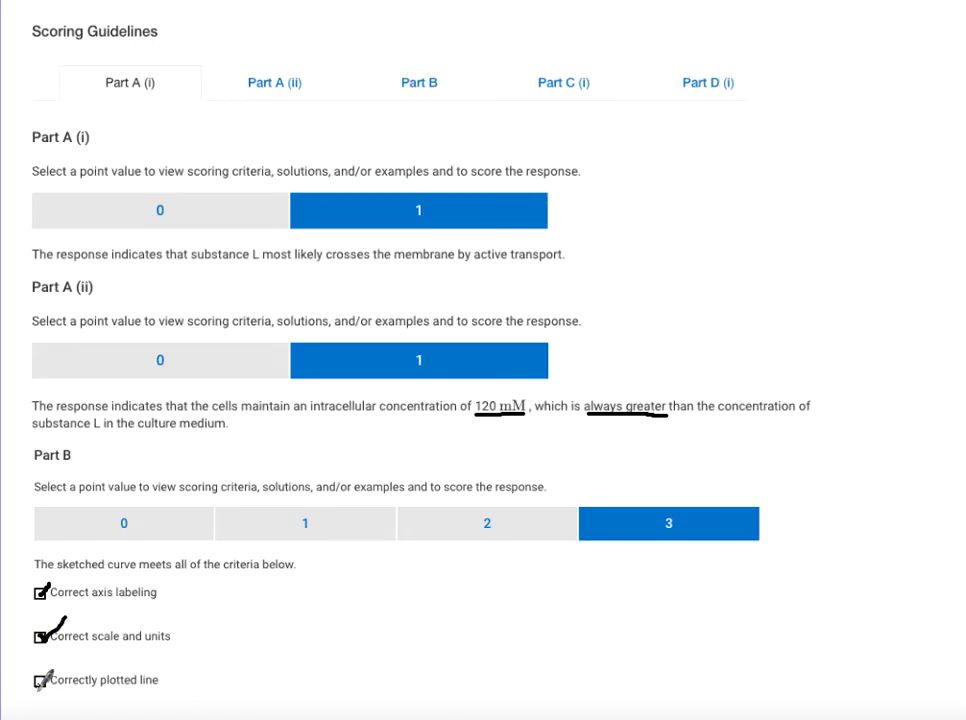
drag(37, 680, 64, 664)
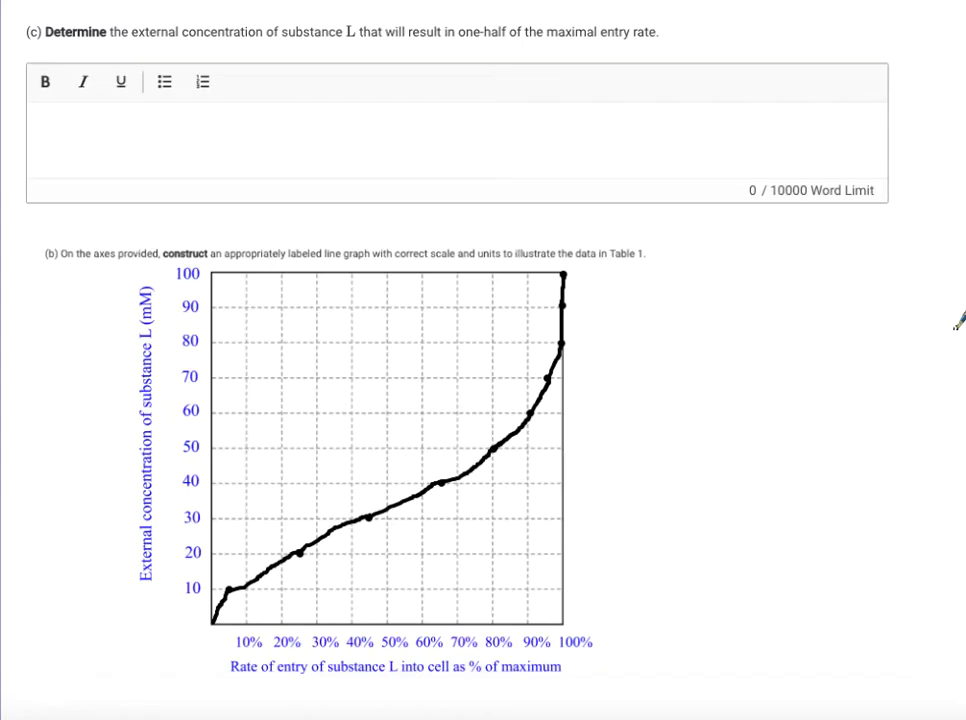
- Add a '33 mM' label beside the graph and nudge it slightly left
click(692, 478)
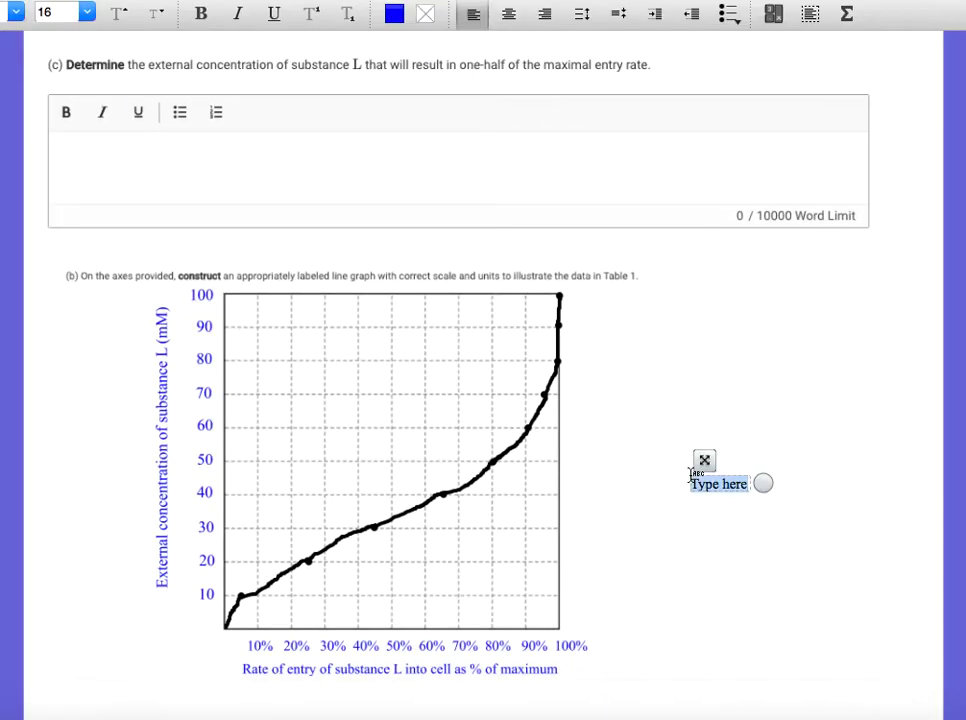
key(BackSpace)
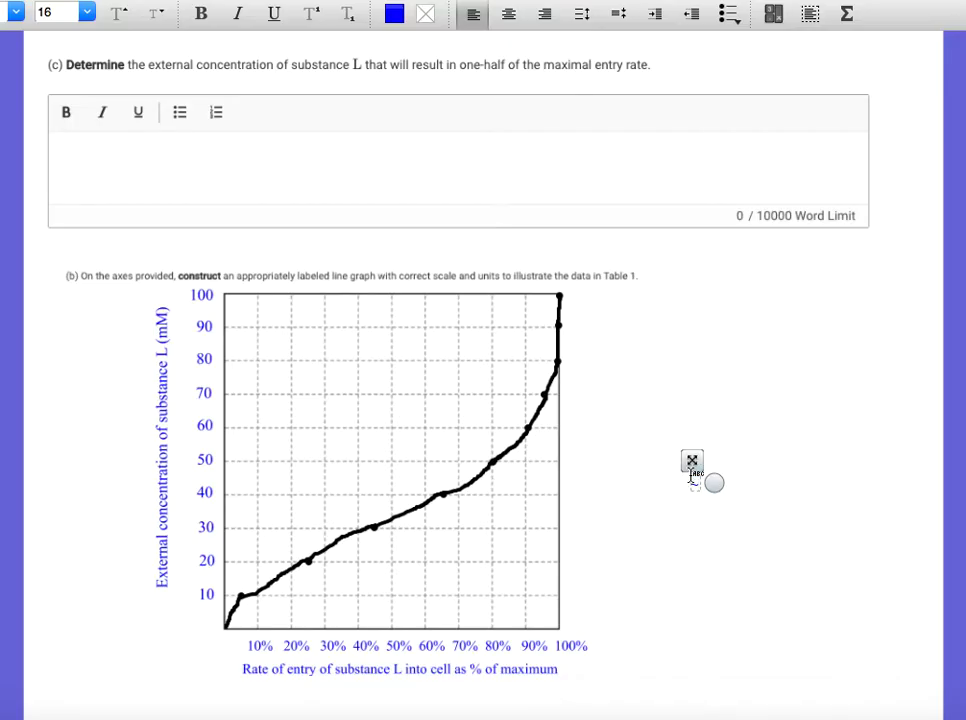
text(33)
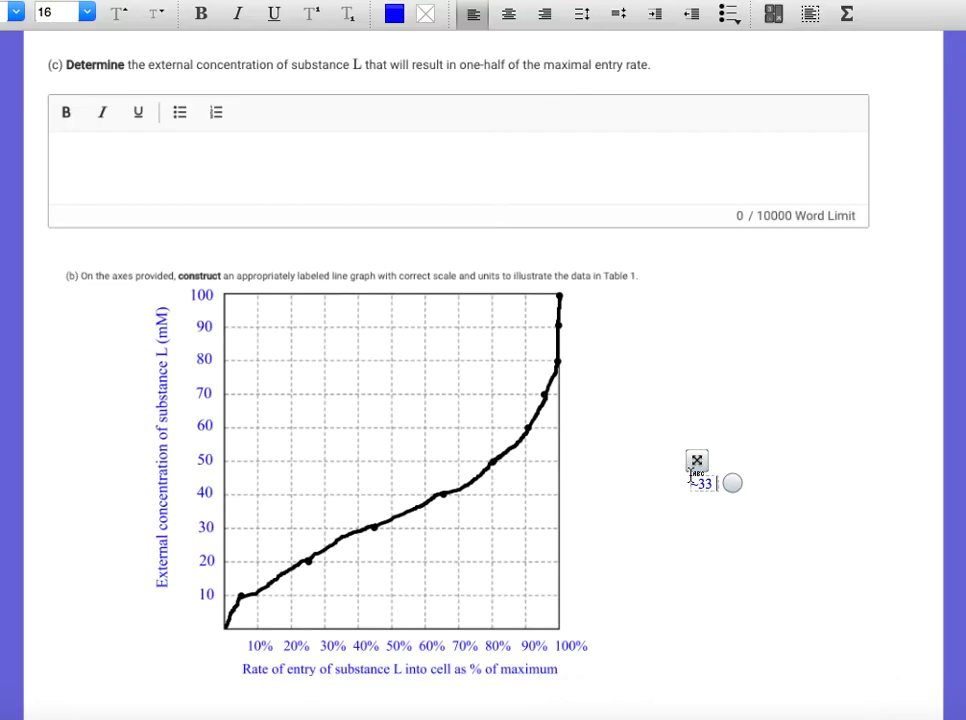
text( mM)
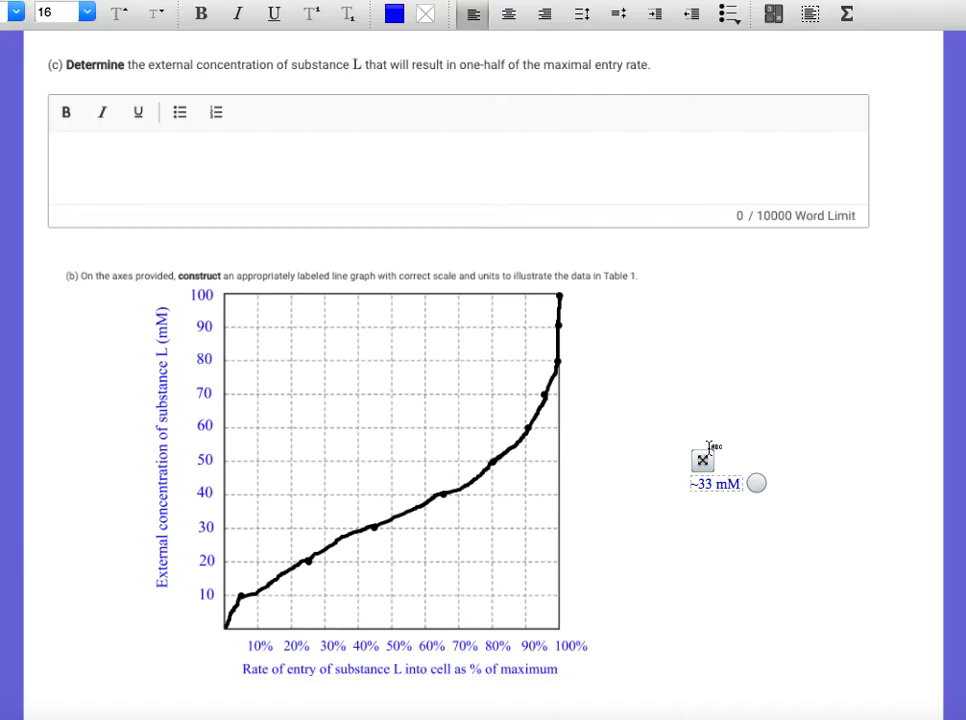
drag(703, 459, 649, 454)
click(759, 459)
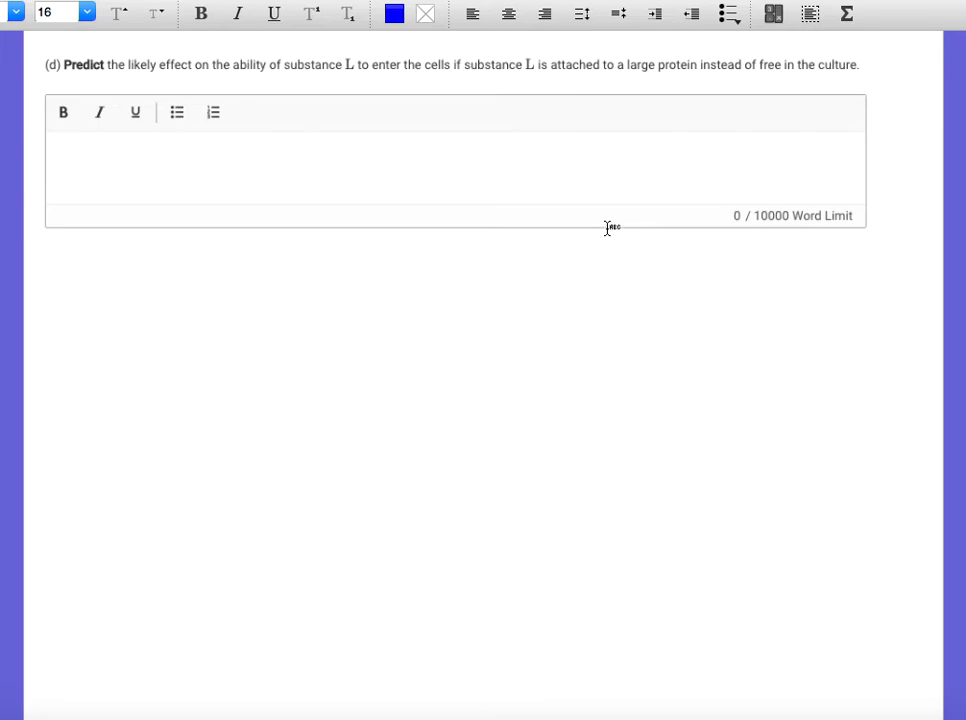
- Answer part (d): 'proteins are large molecules, have a hard time going through cell membrane'
click(124, 161)
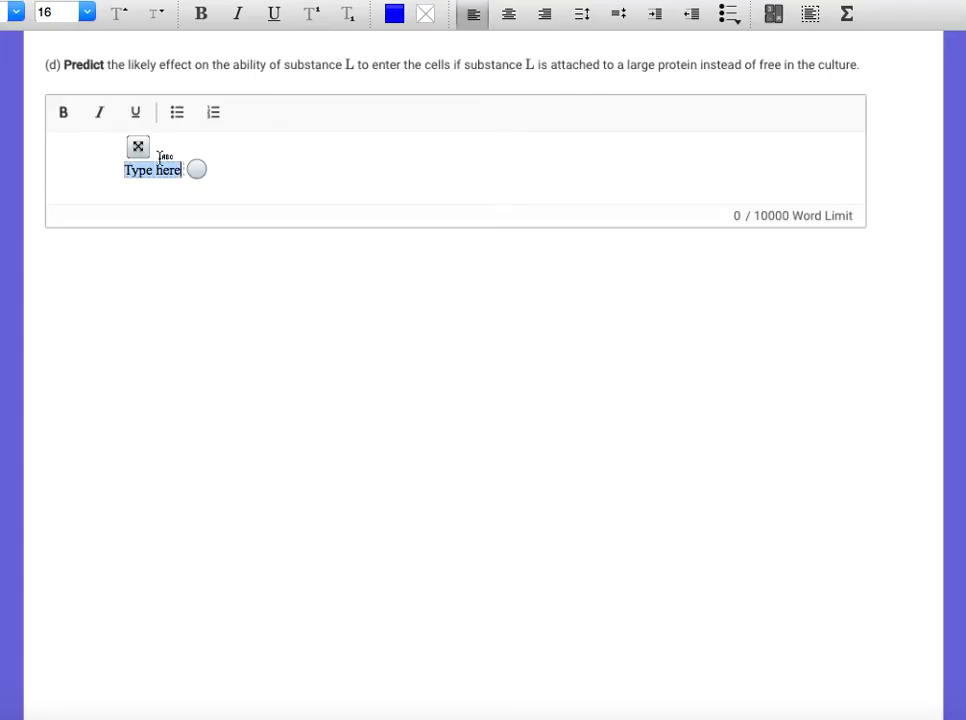
mouse_move(138, 145)
mouse_down()
mouse_move(82, 129)
mouse_move(91, 122)
mouse_up()
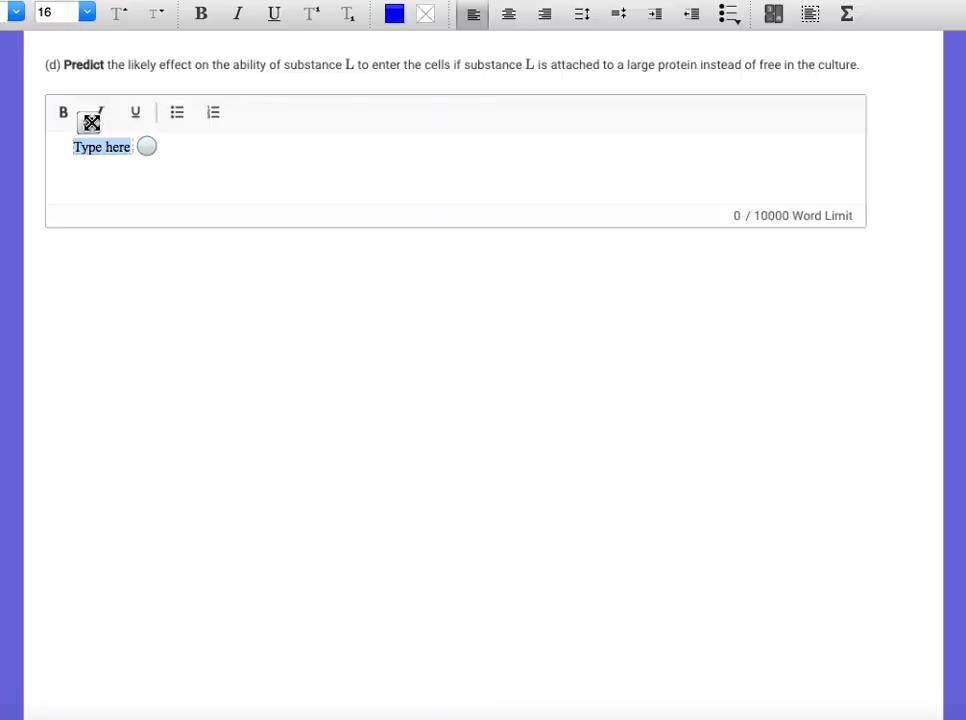
text(protein)
text(ds)
key(BackSpace)
key(BackSpace)
text(s are )
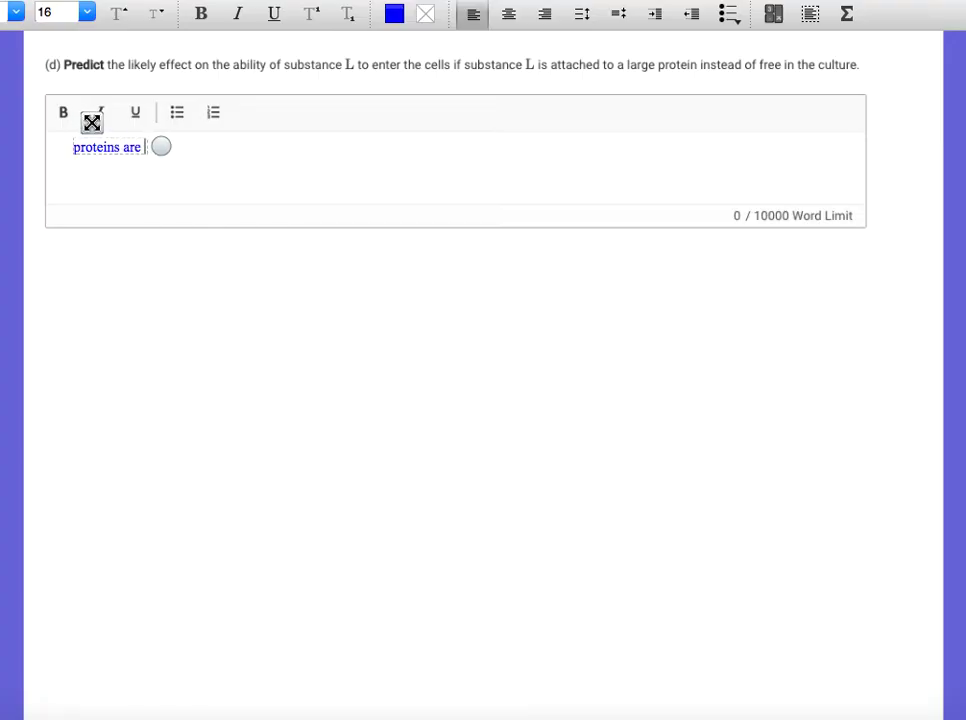
text(large m)
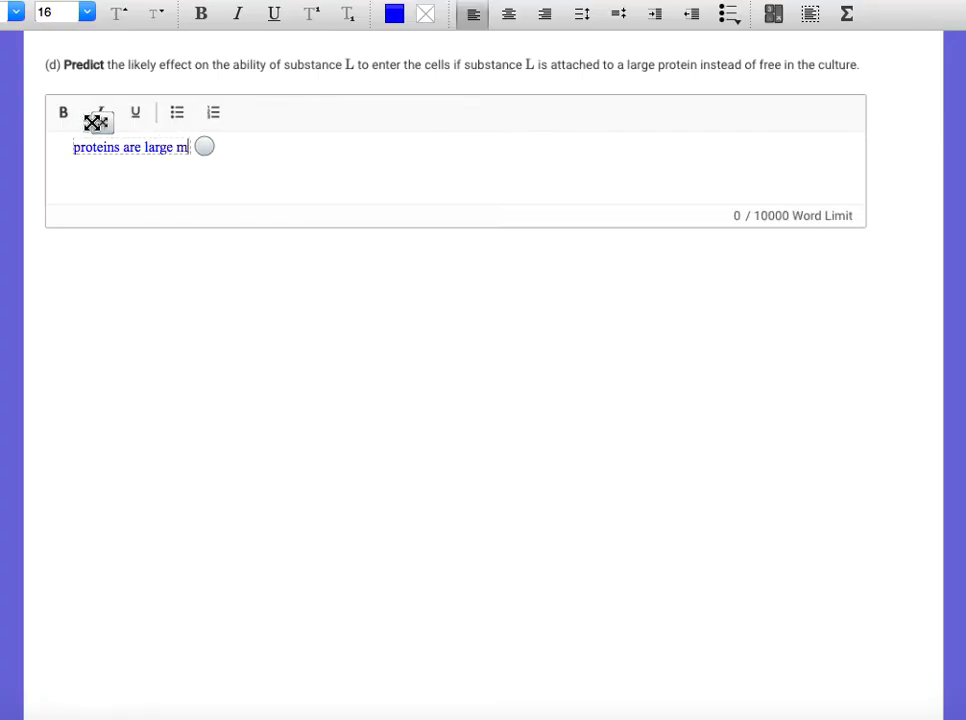
text(olecules,)
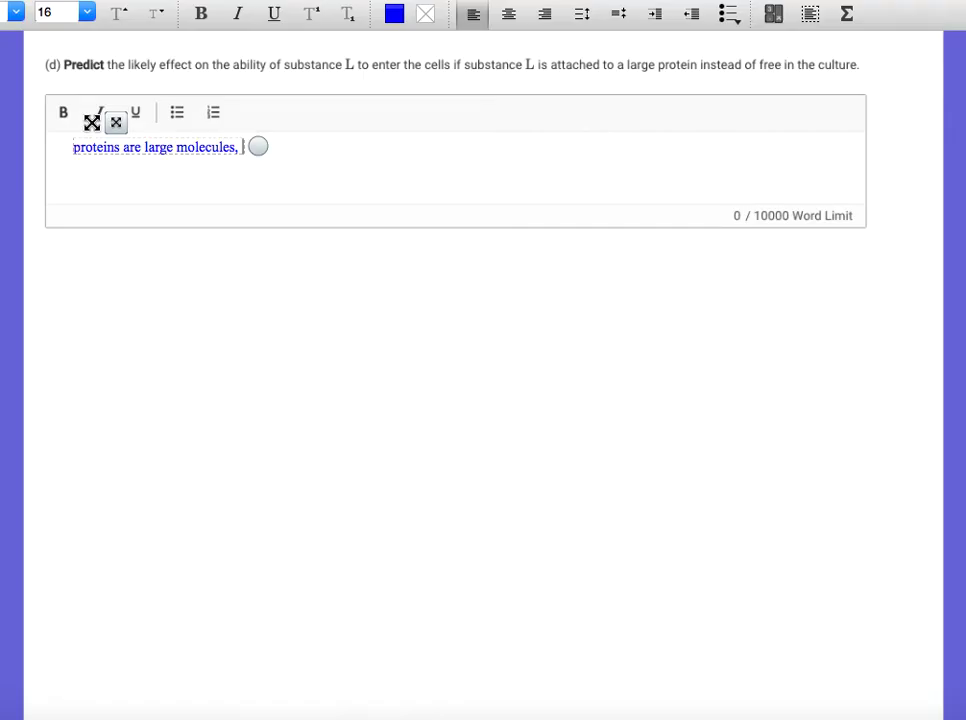
text(have )
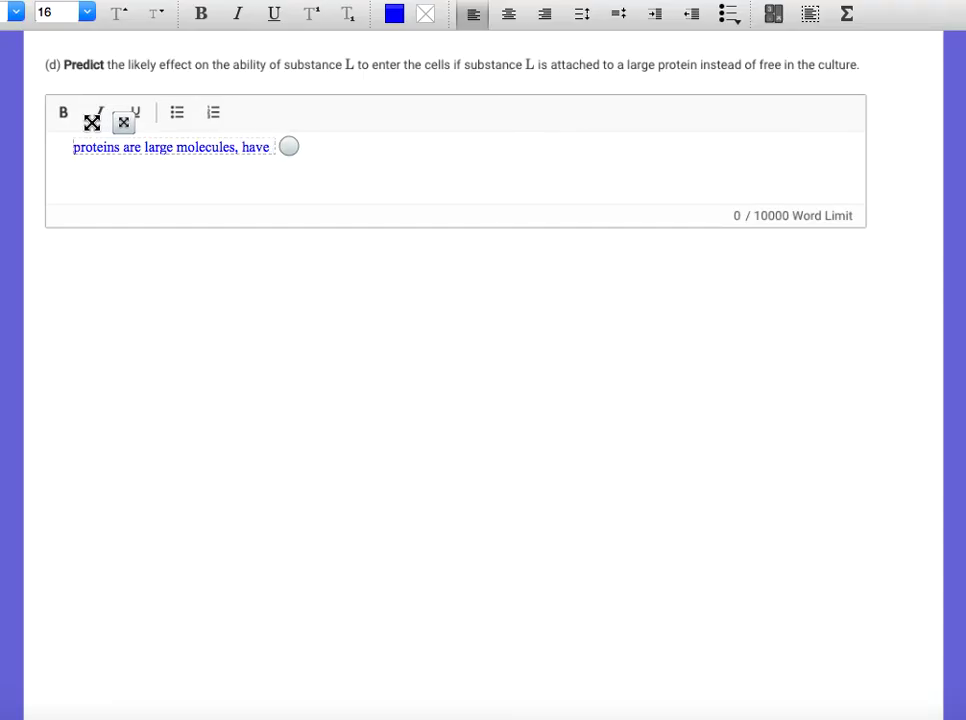
text(a h)
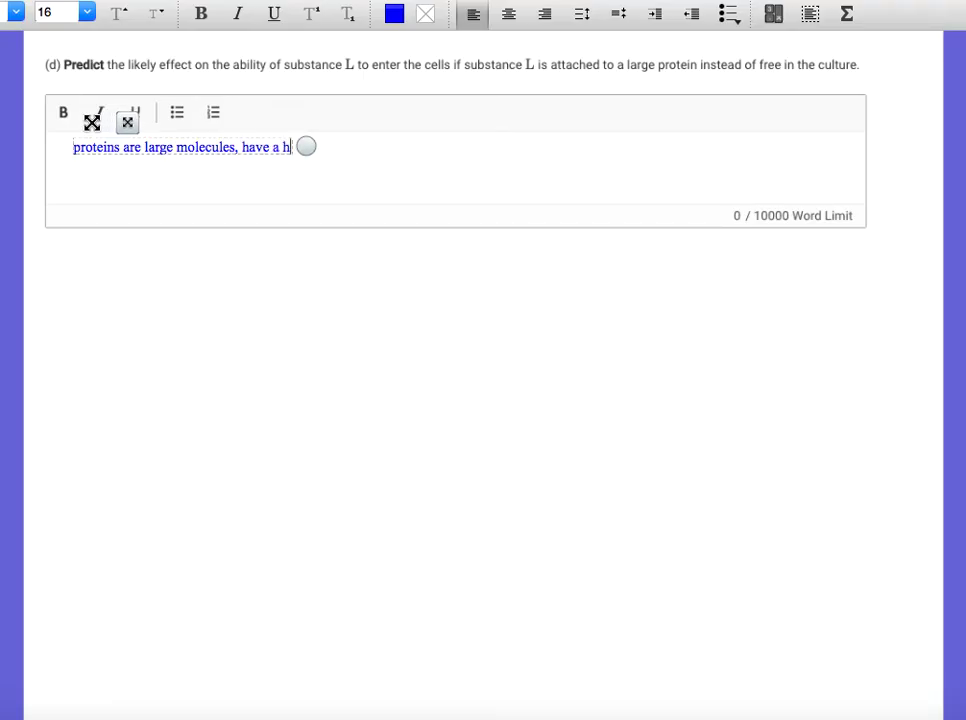
text(ard )
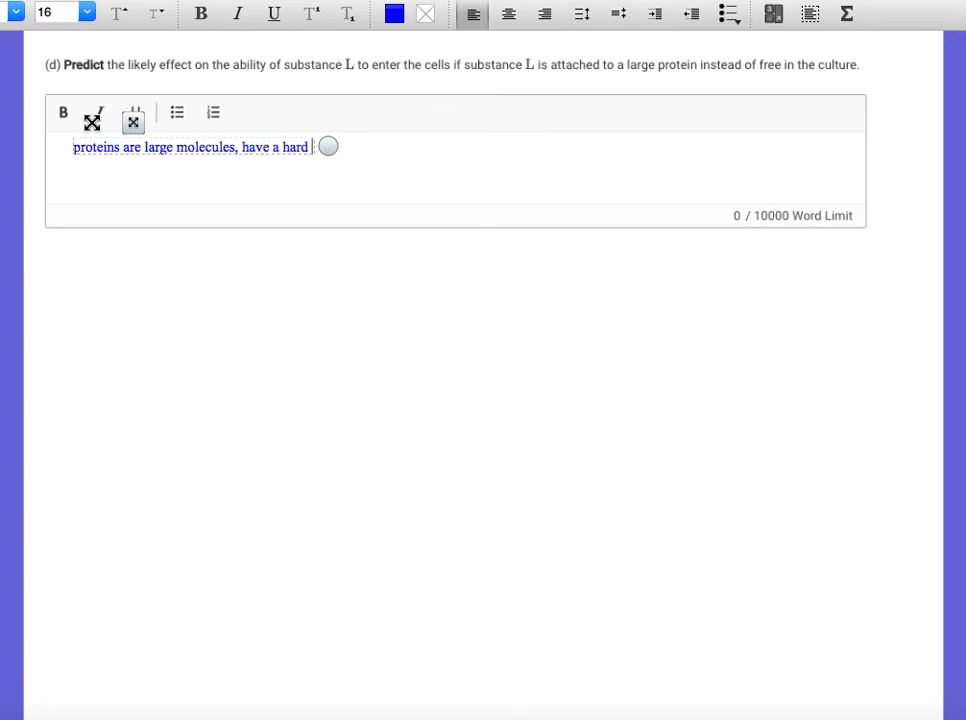
text(time)
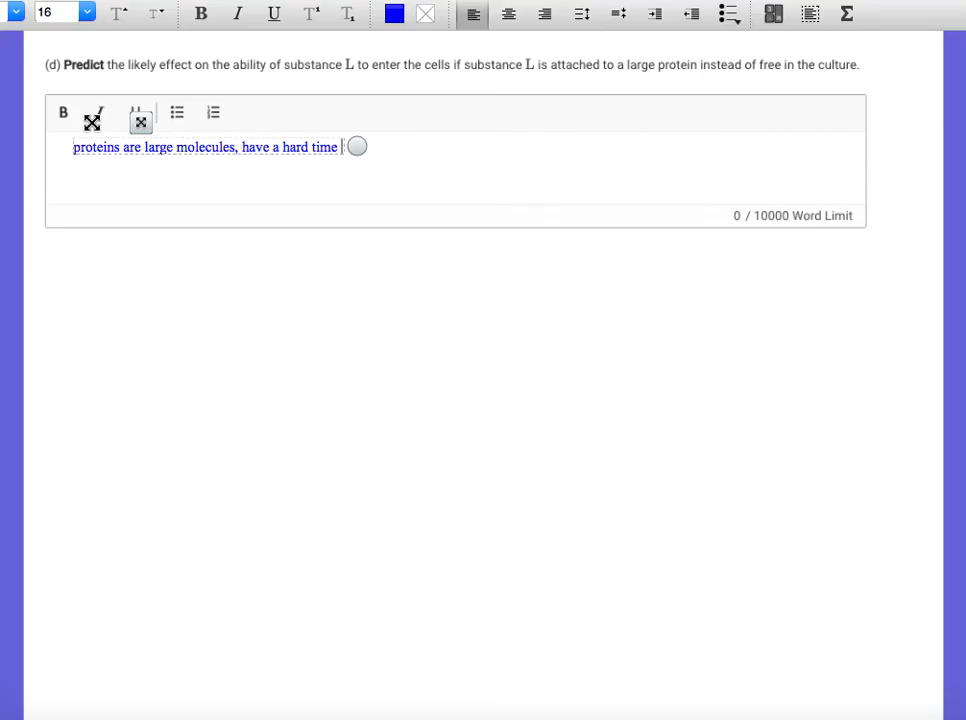
text(going)
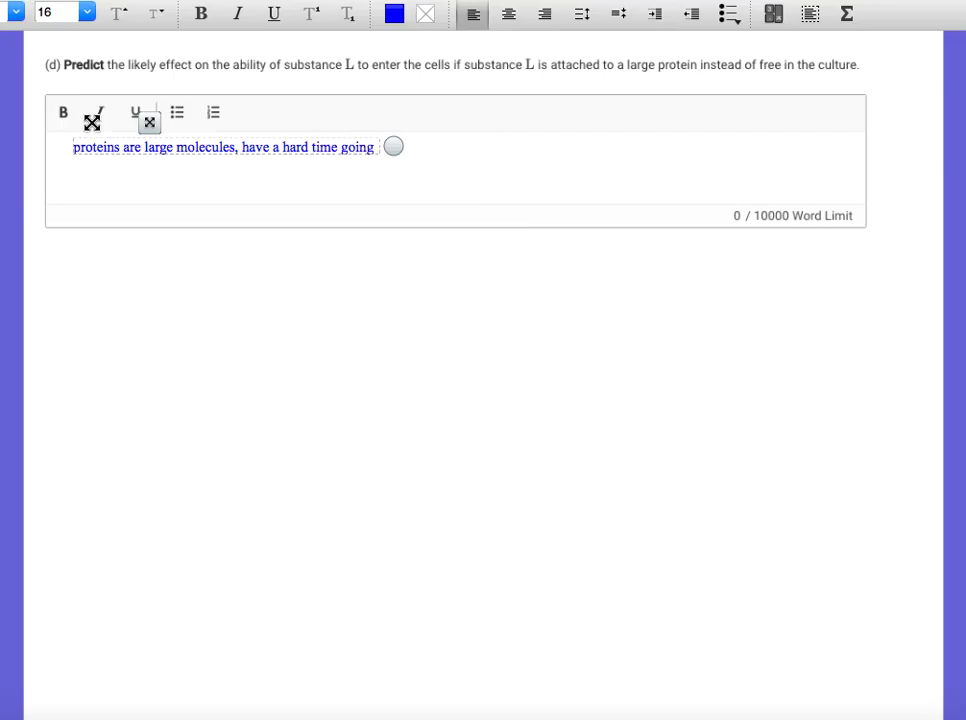
text(through)
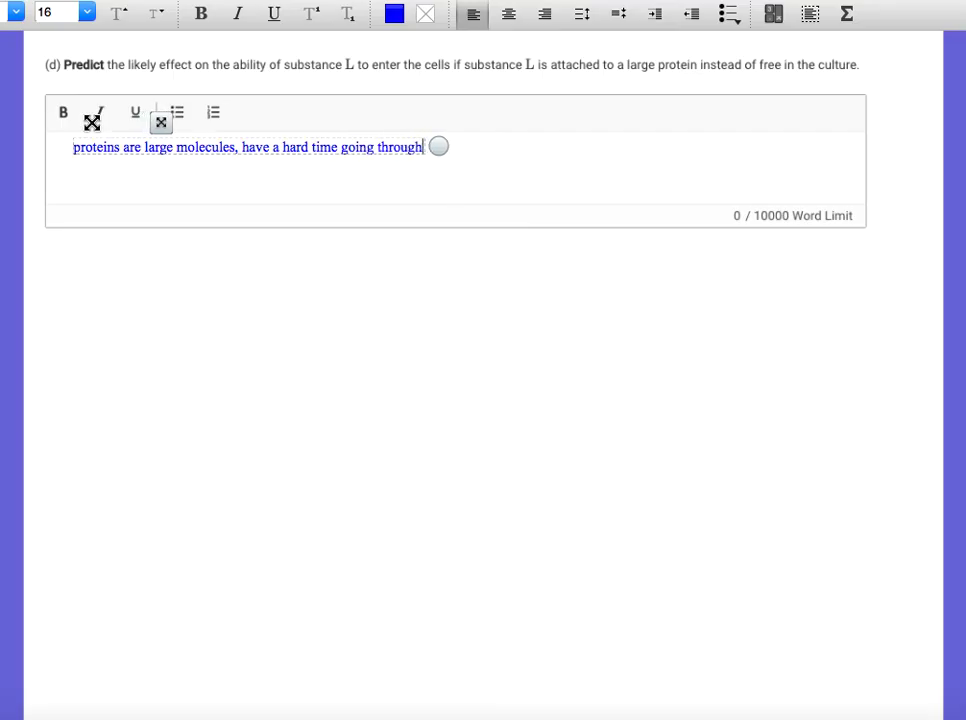
text( cel)
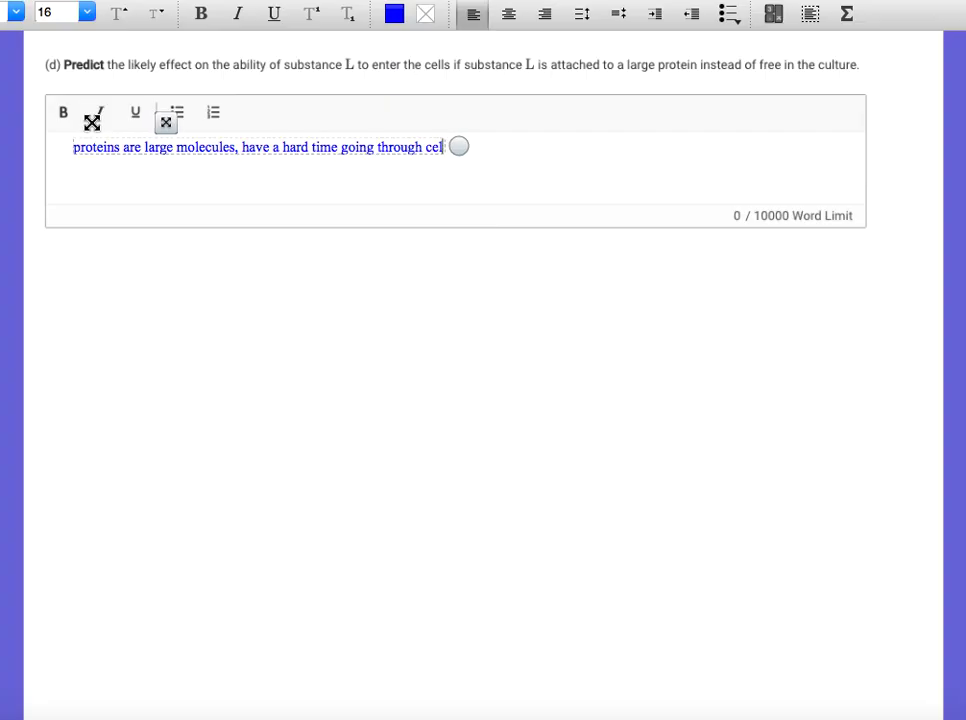
text(l memb)
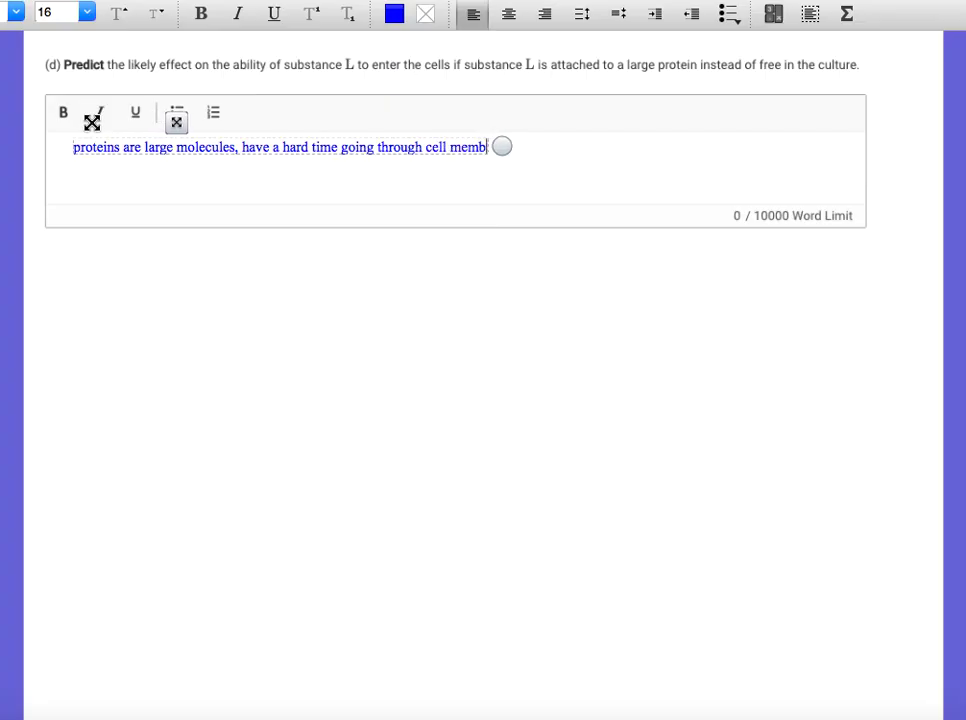
text(rane)
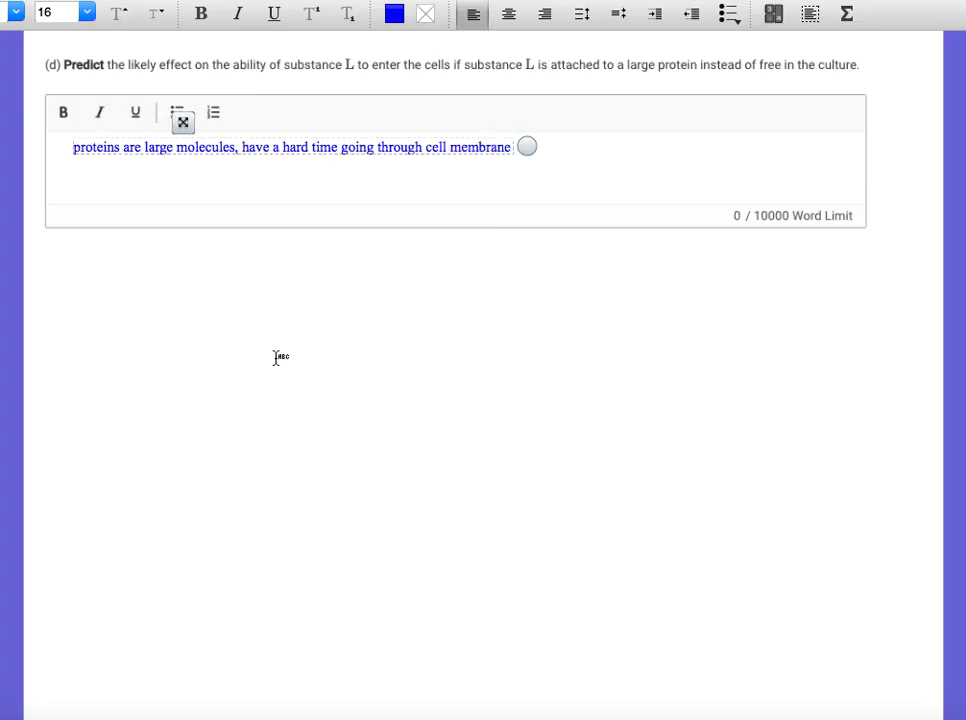
- Finish editing the part (d) answer text
click(311, 348)
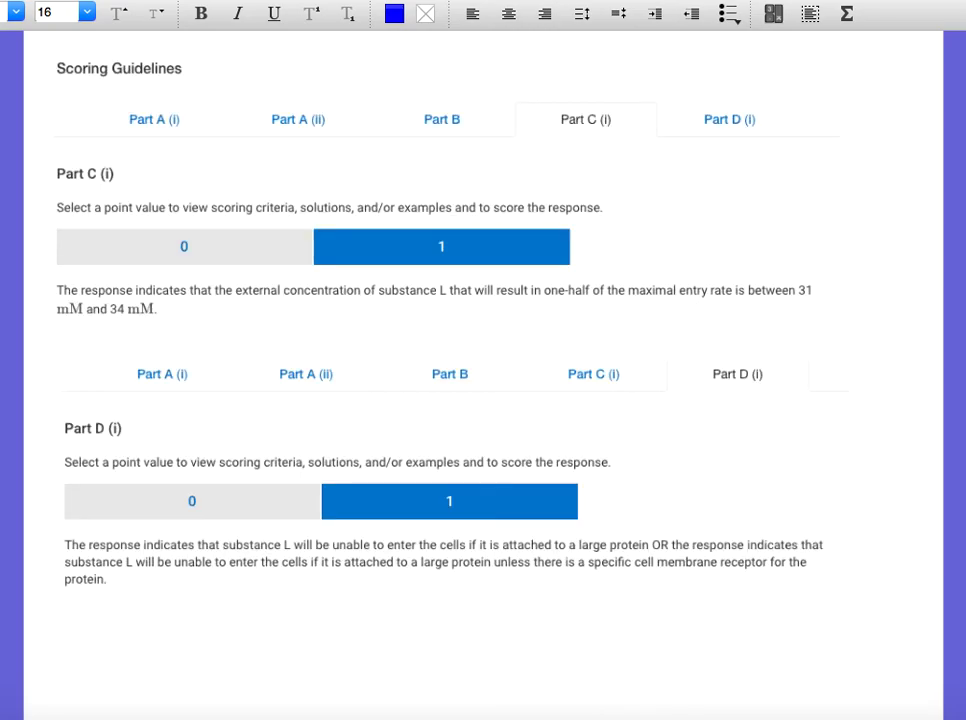